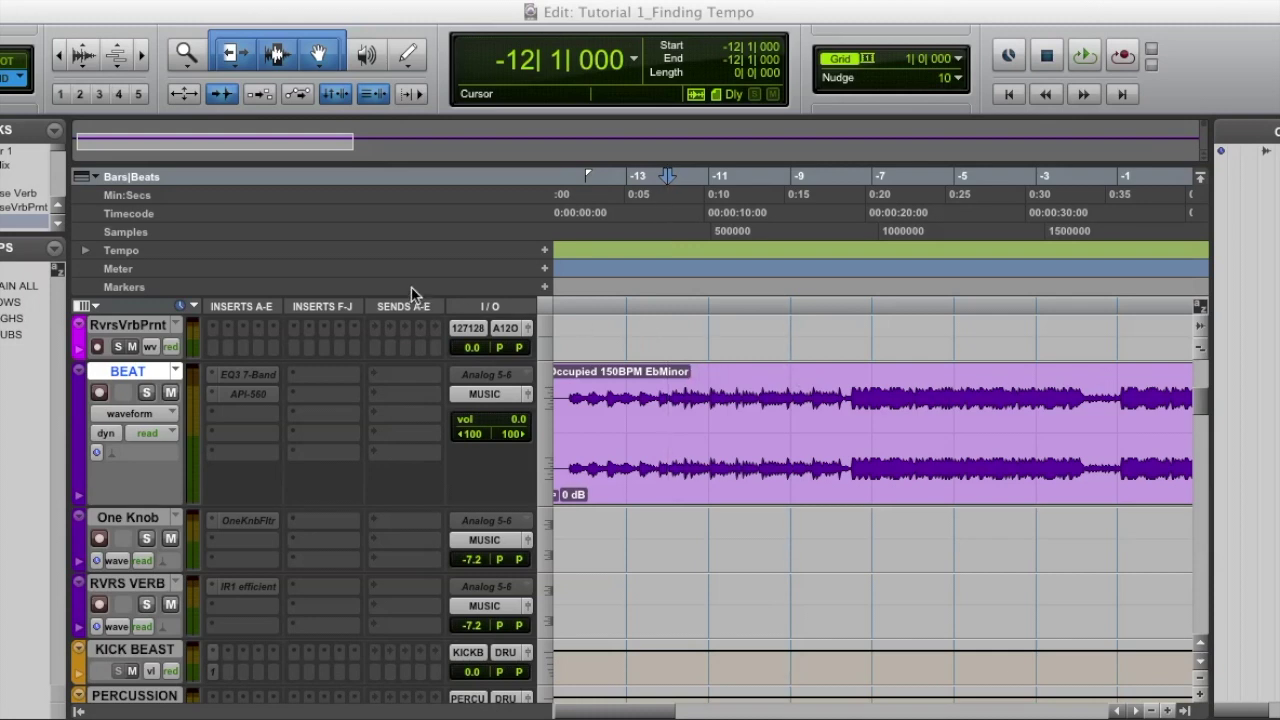
Enable the edit mode, toggle the Transport's tempo option, and start playback at bar -11.
click(216, 93)
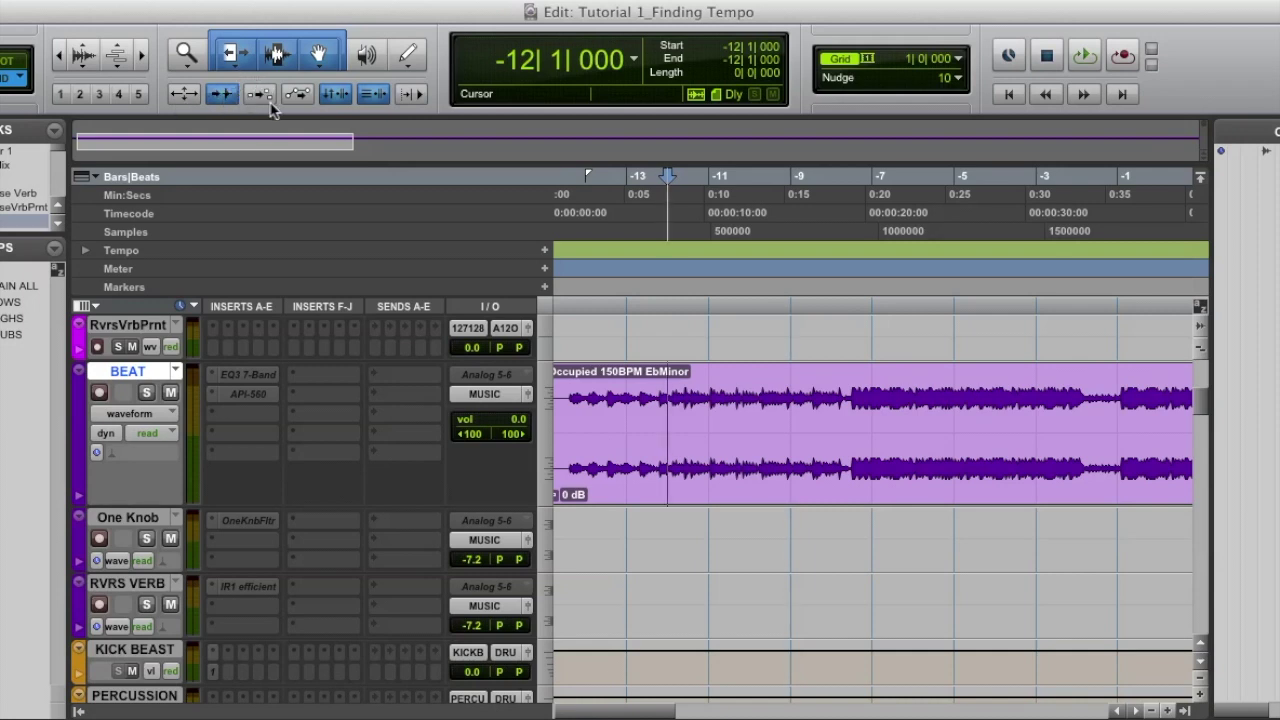
key(super+KP_1)
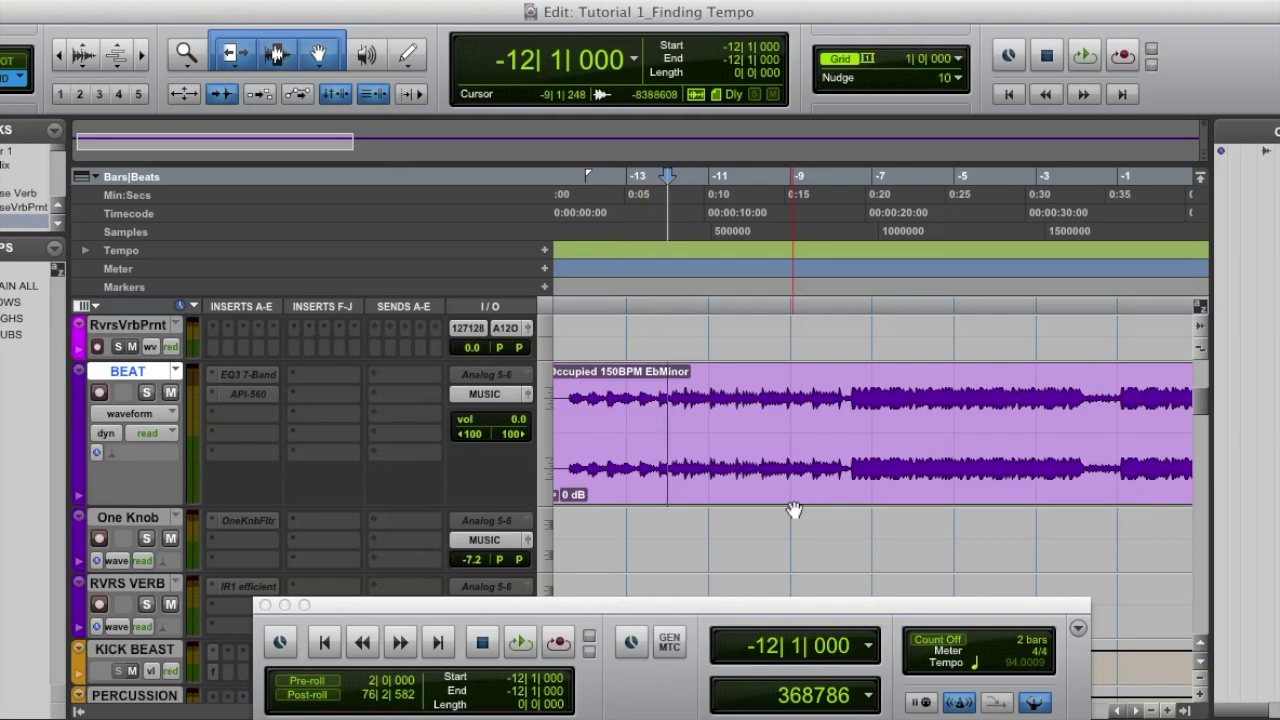
click(1035, 703)
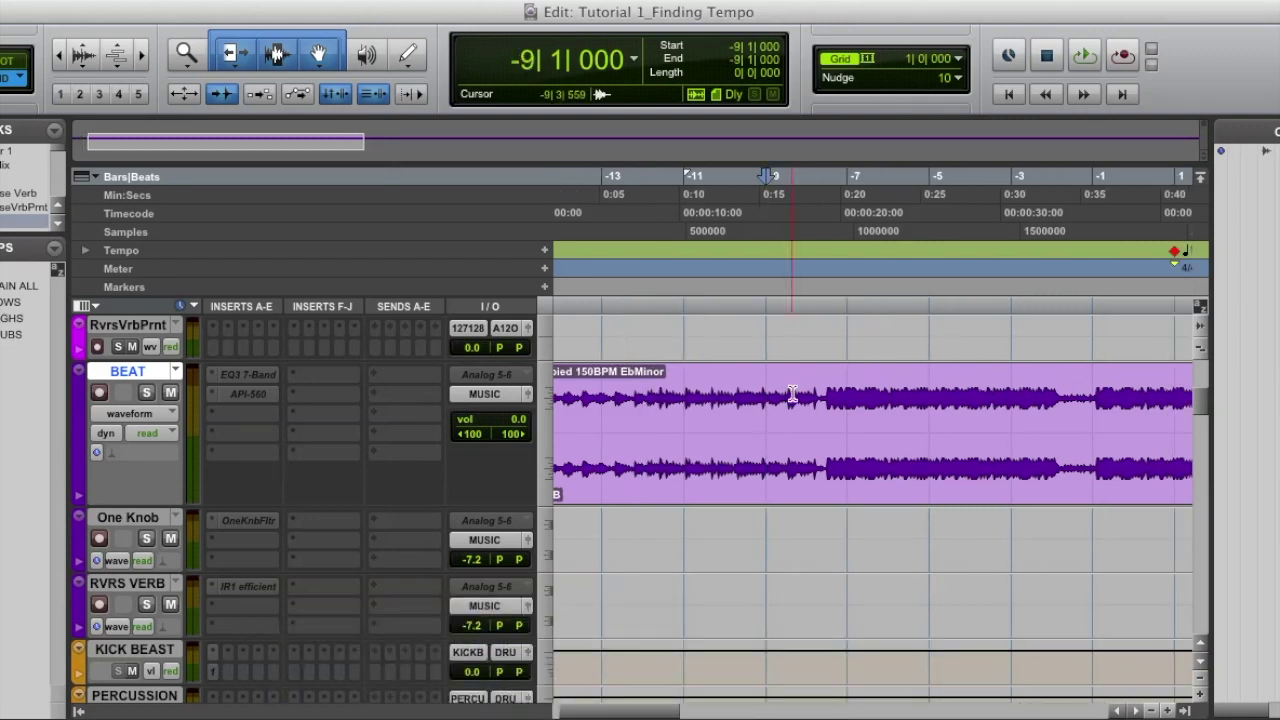
click(702, 375)
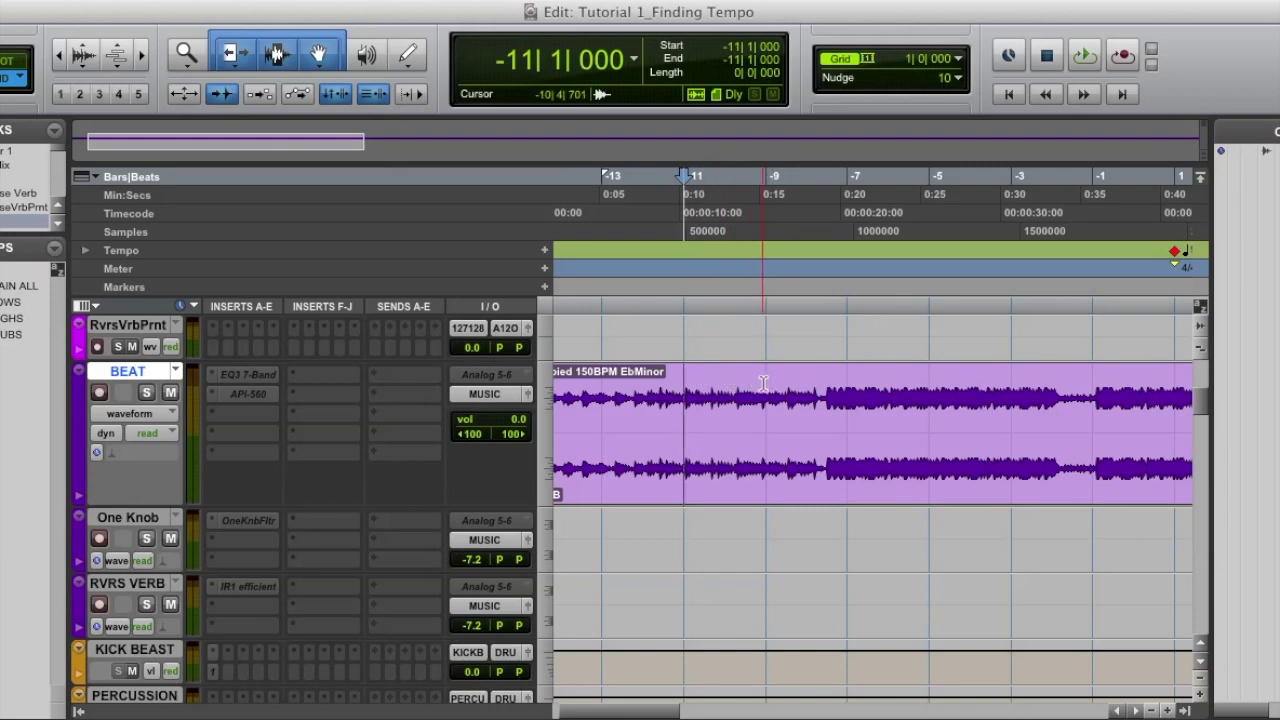
Play the beat from bar -10 and audition bars -8 to -6 of the BEAT clip.
click(729, 377)
key(space)
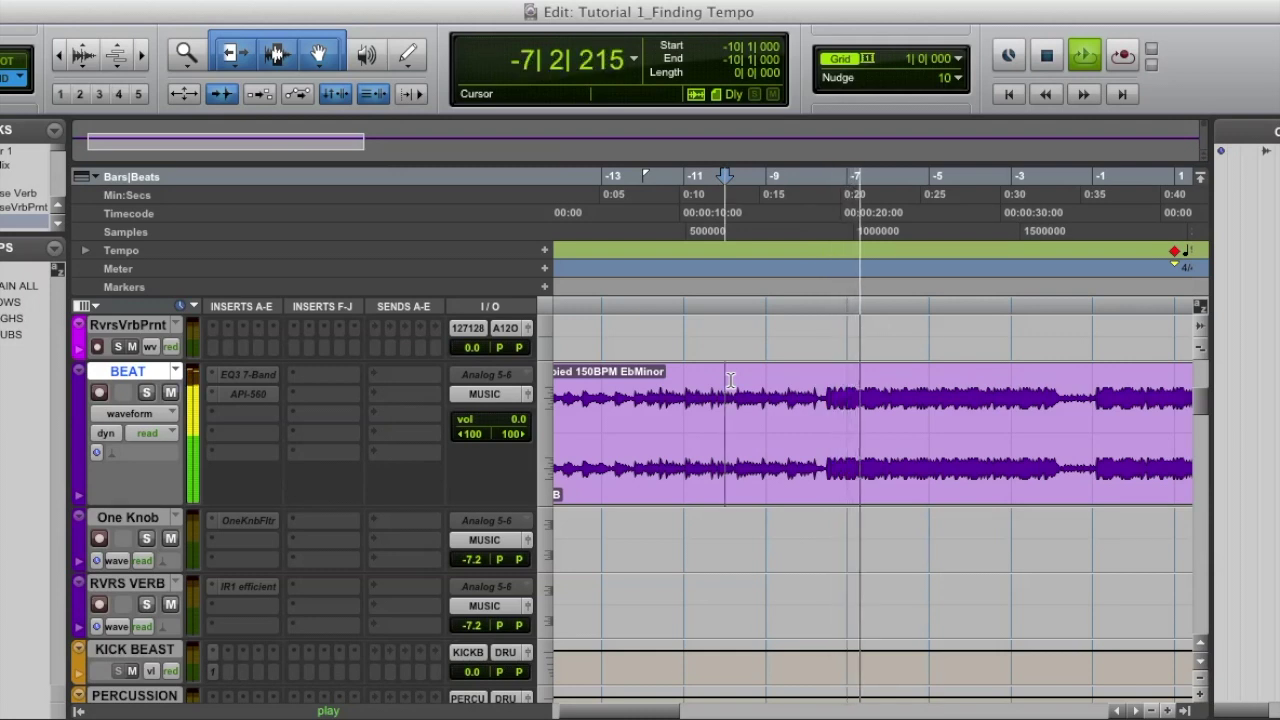
key(space)
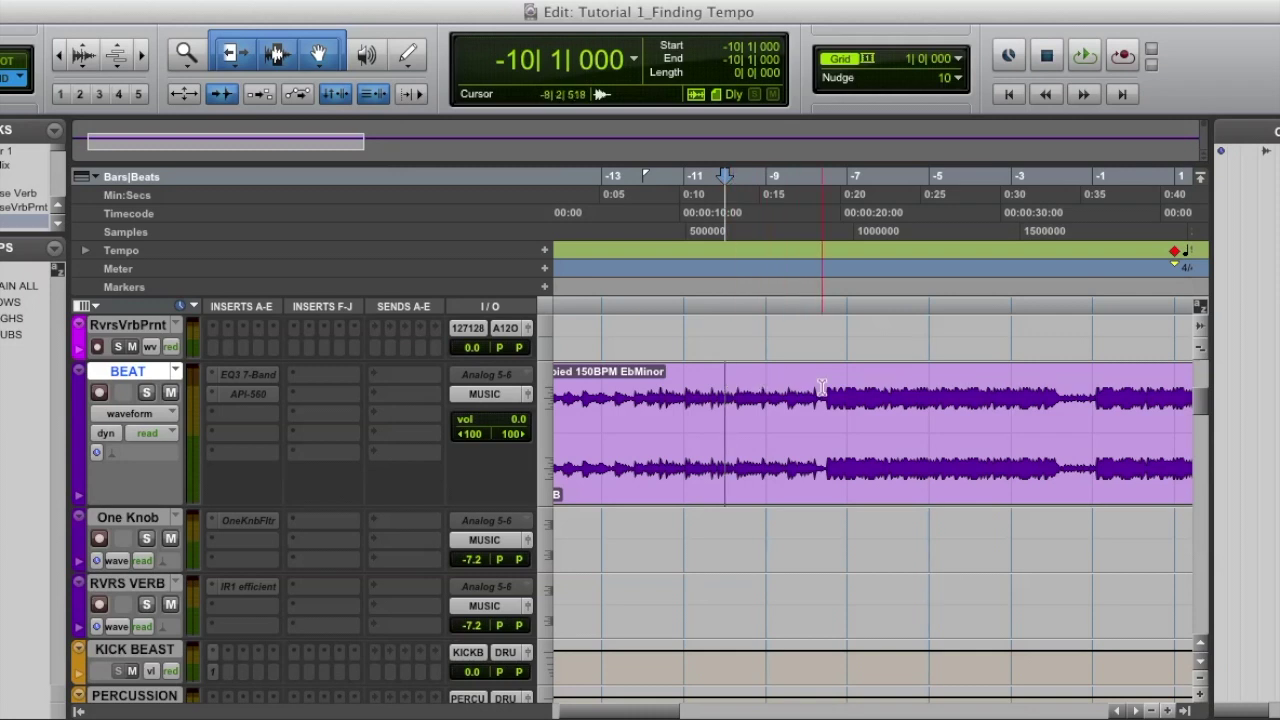
drag(818, 384, 849, 380)
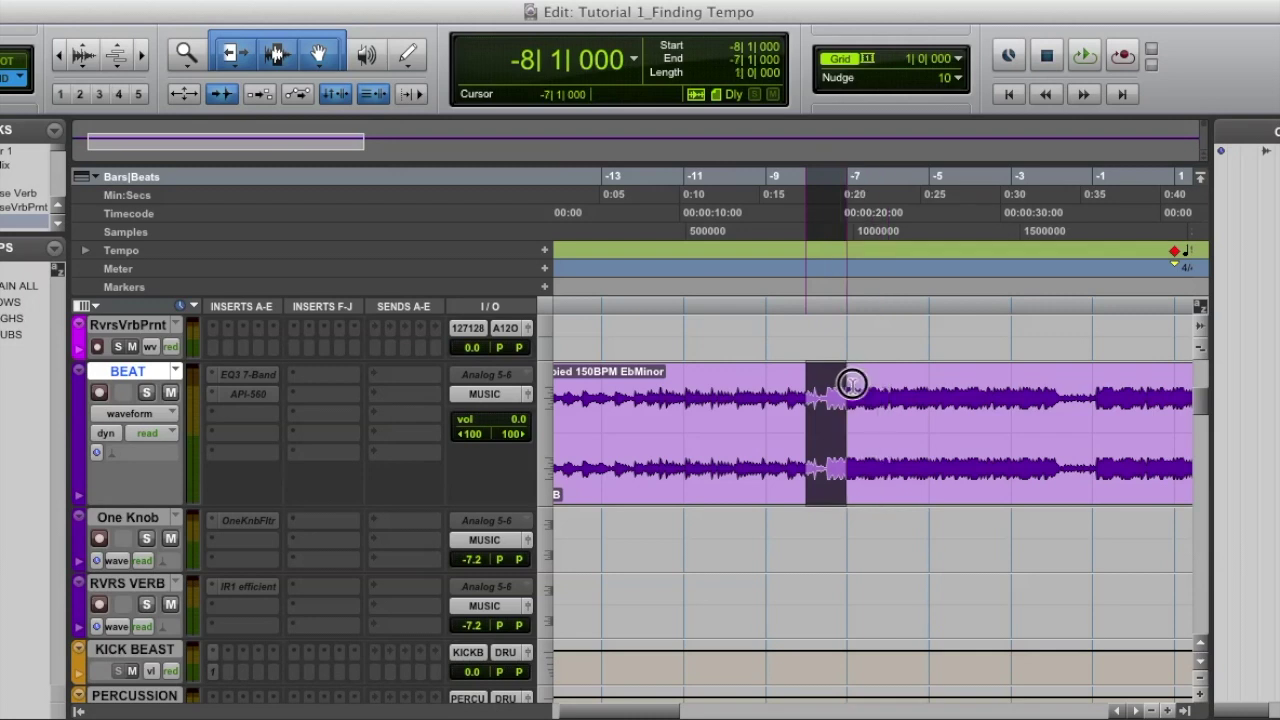
click(773, 374)
scroll(773, 374, up, 1)
Play from bar -8, set the edit point on the drum hit at -7|1|351, then zoom in and enlarge the waveform.
click(822, 438)
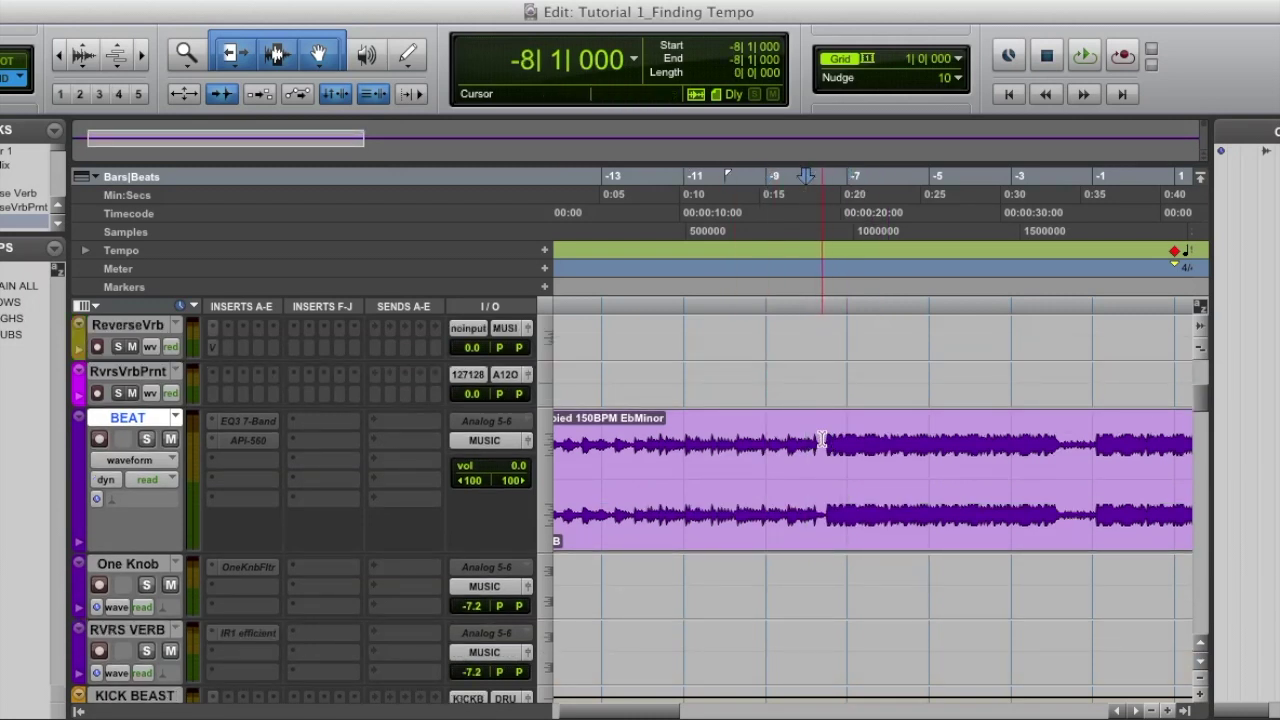
key(space)
key(super+bracketright)
key(super+bracketright)
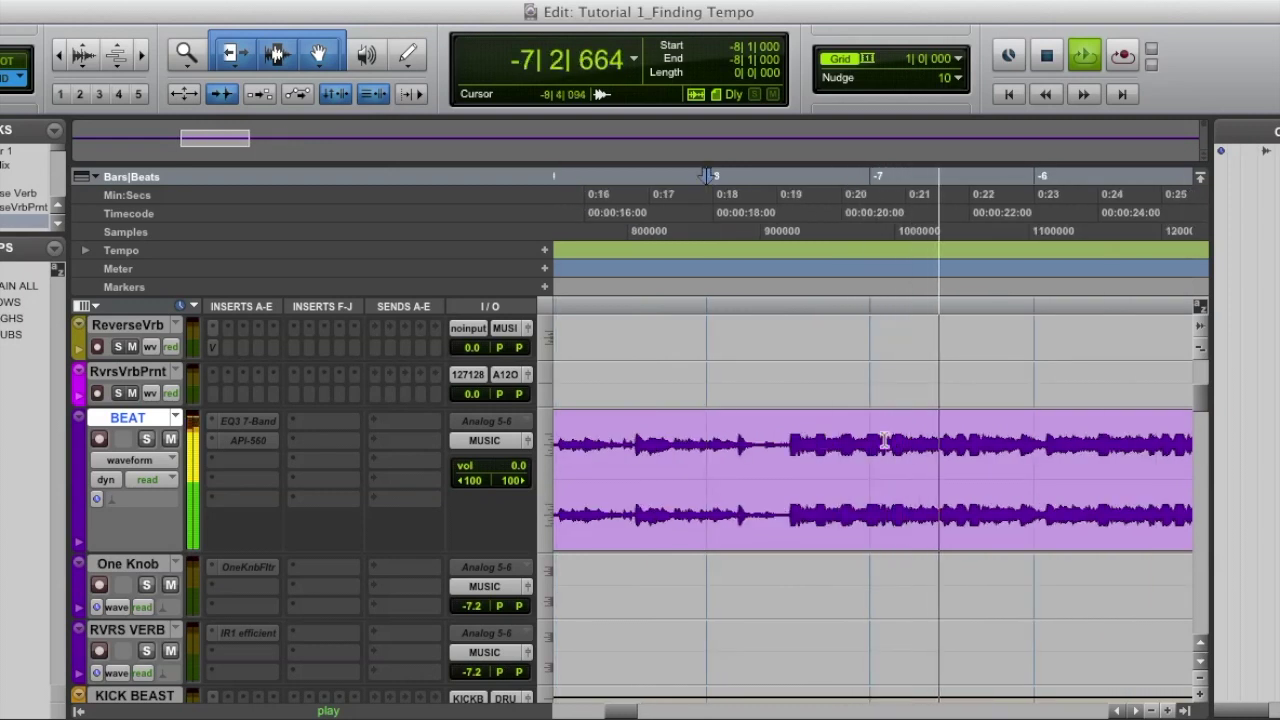
key(space)
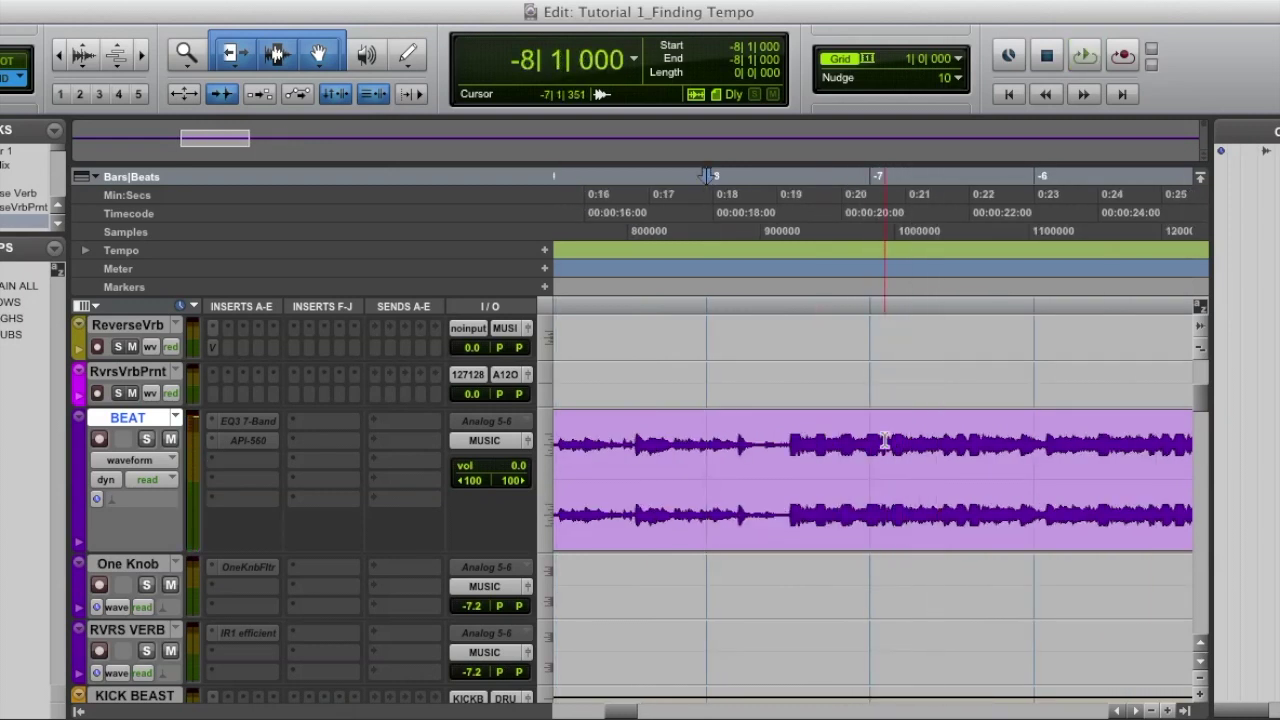
click(885, 441)
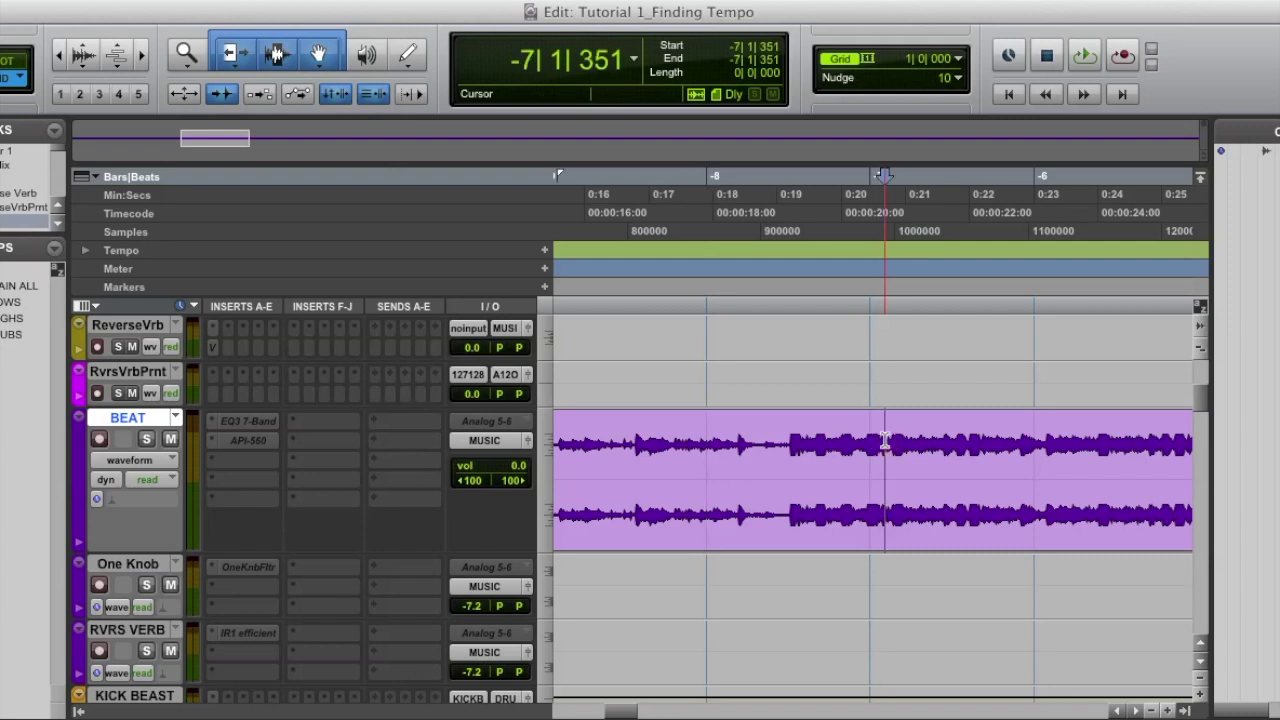
key(ctrl+bracketright)
key(ctrl+alt+bracketright)
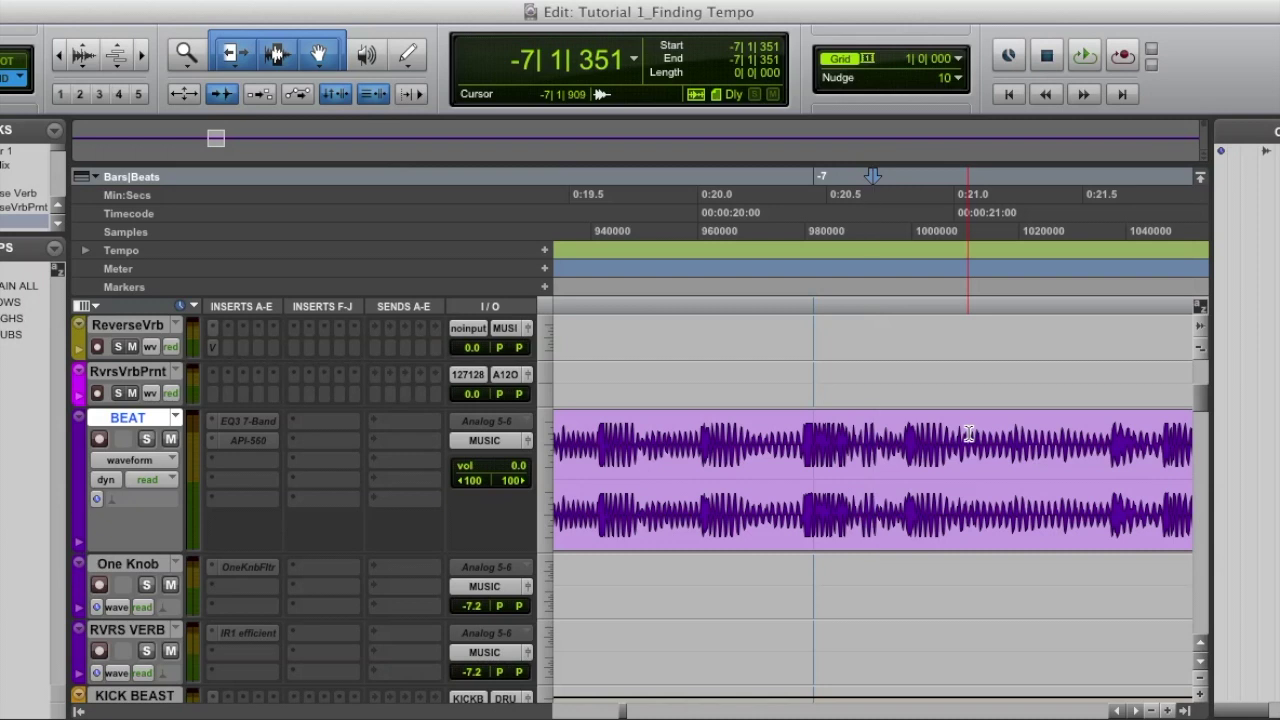
Split the BEAT clip at the next drum transient and play back its right half.
key(Tab)
key(super+e)
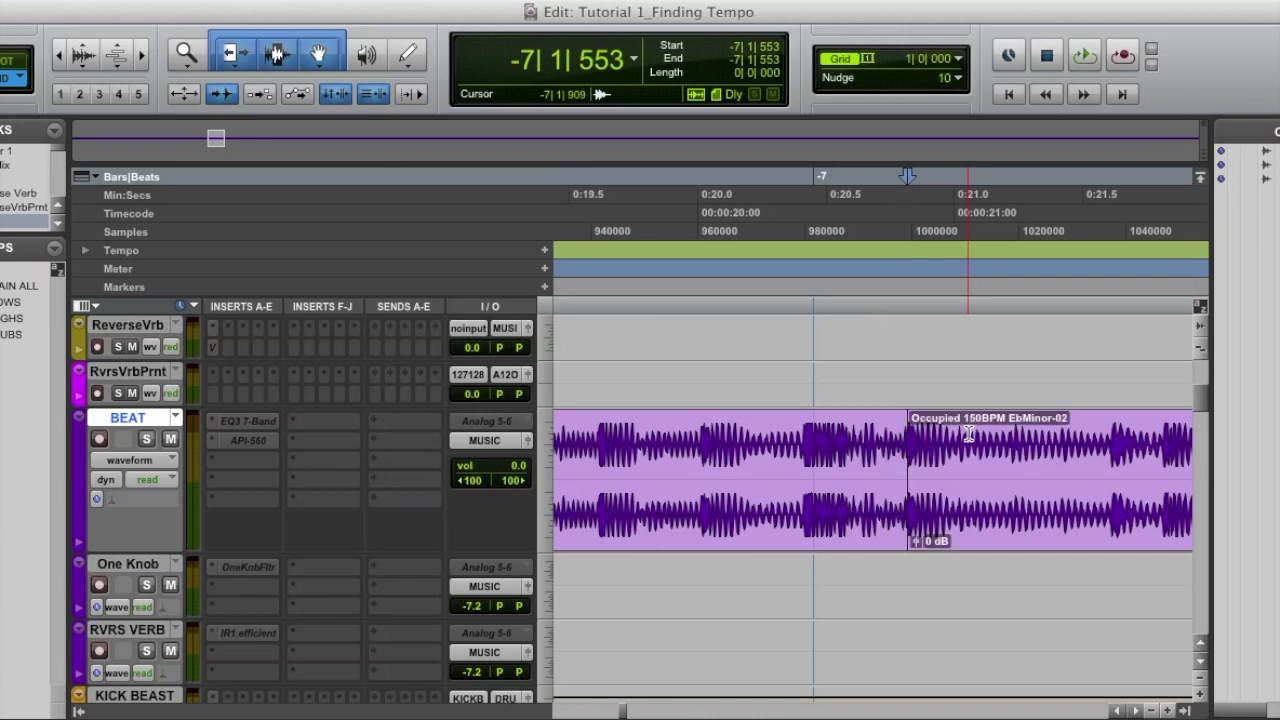
click(976, 510)
key(super+bracketleft)
key(super+bracketleft)
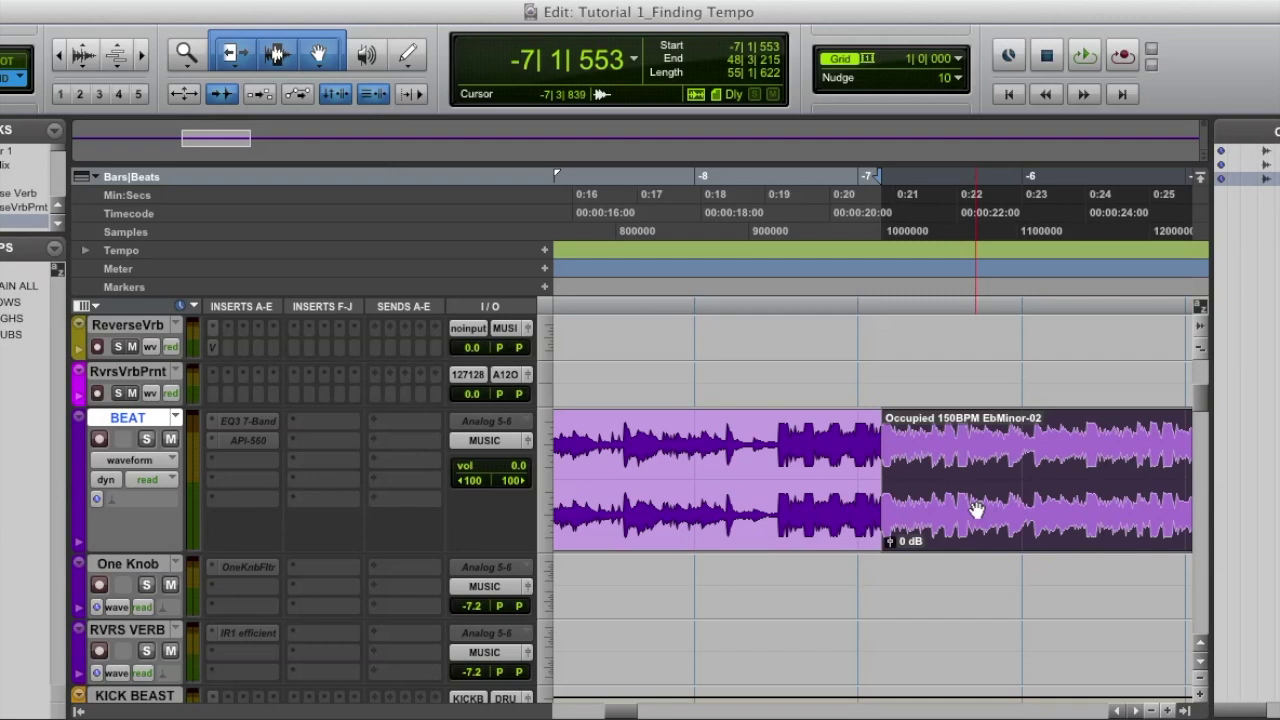
key(space)
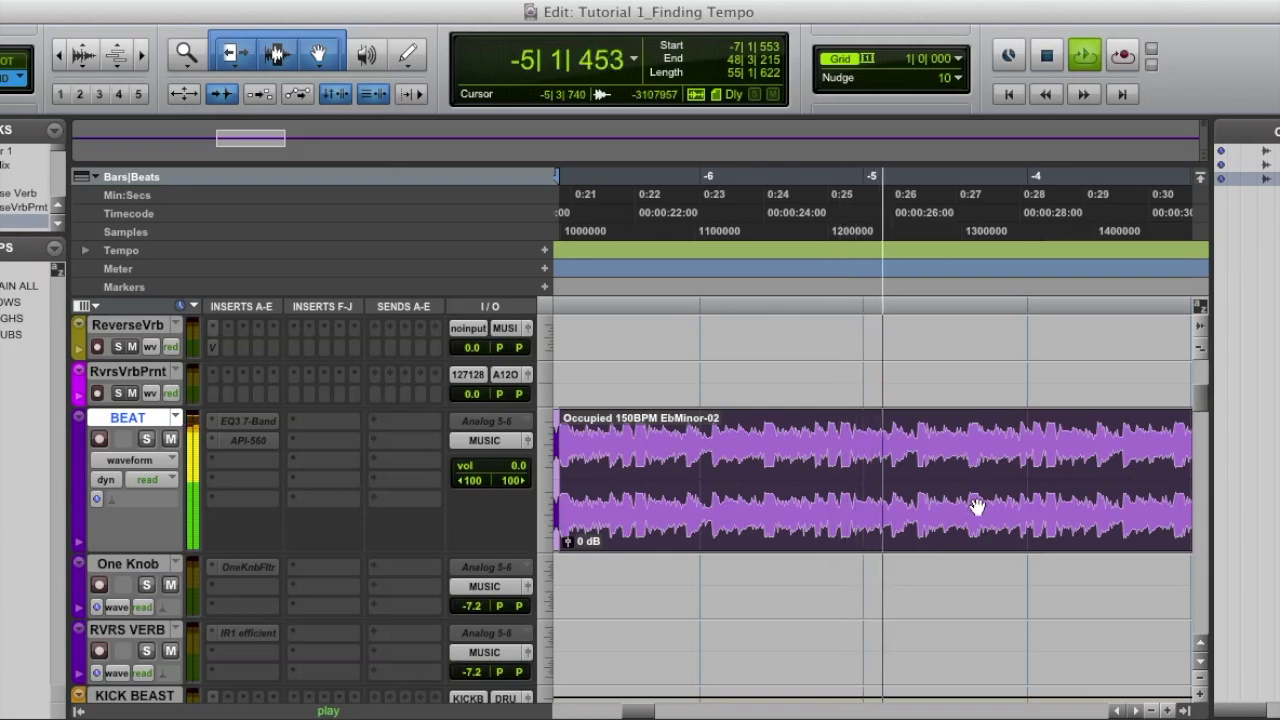
key(space)
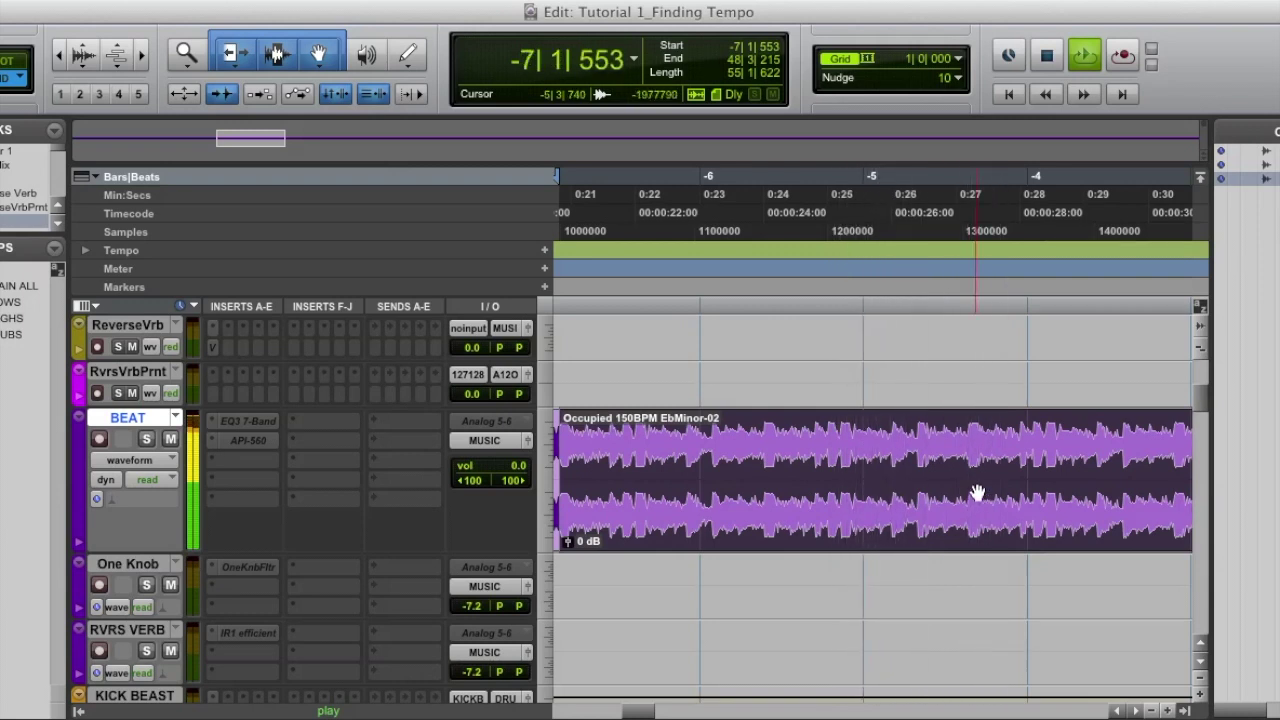
Split the clip again at the transient at -5|3|578, isolating the loud section.
click(961, 459)
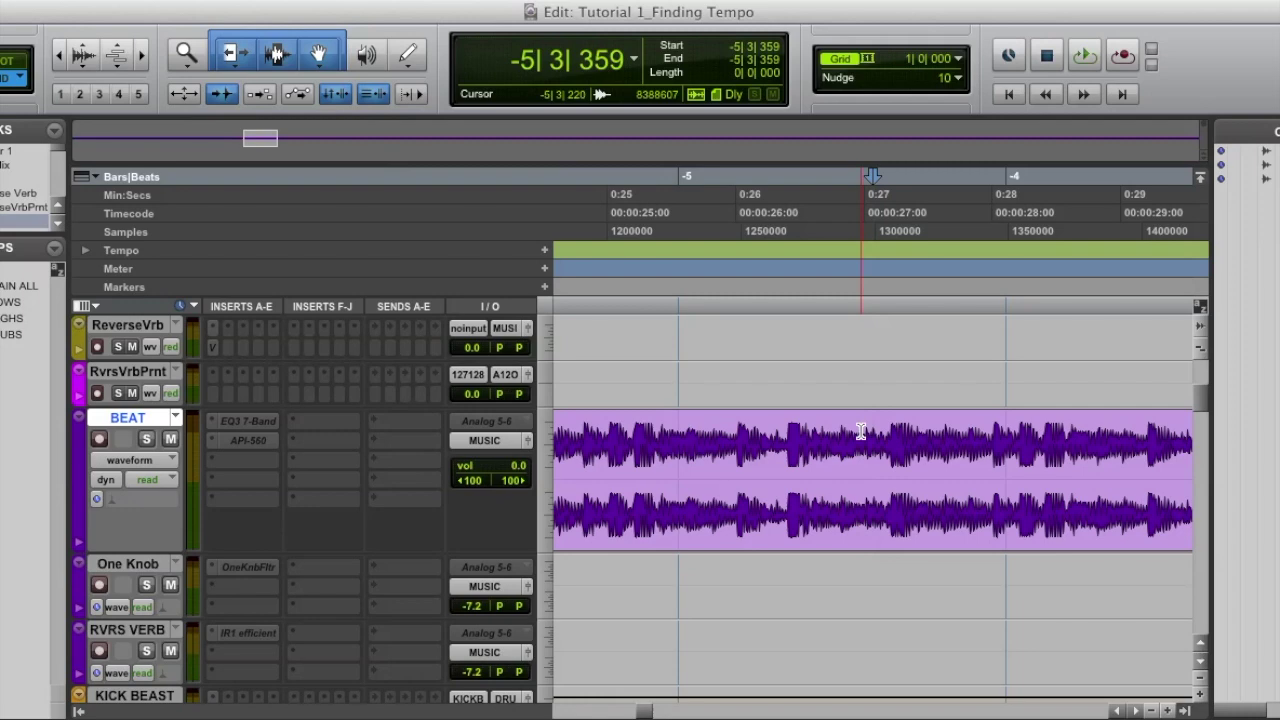
key(Tab)
key(Tab)
key(super+e)
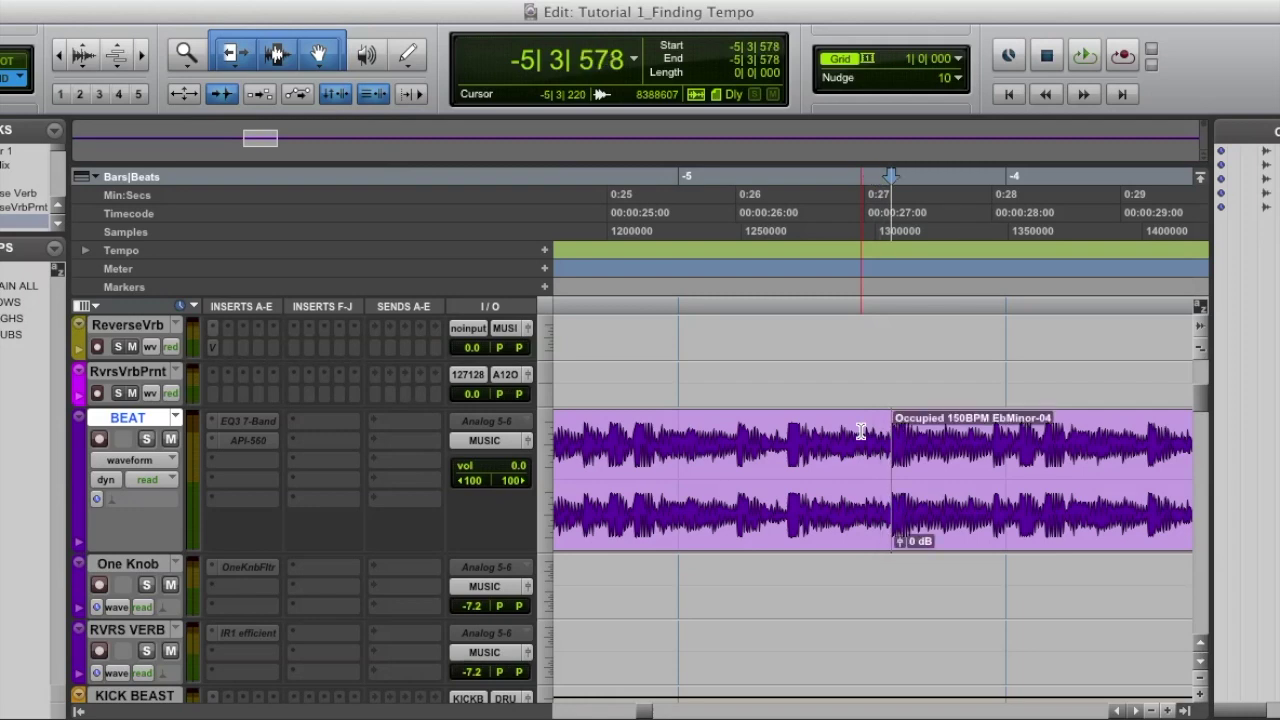
key(super+bracketleft)
key(super+bracketleft)
key(super+bracketleft)
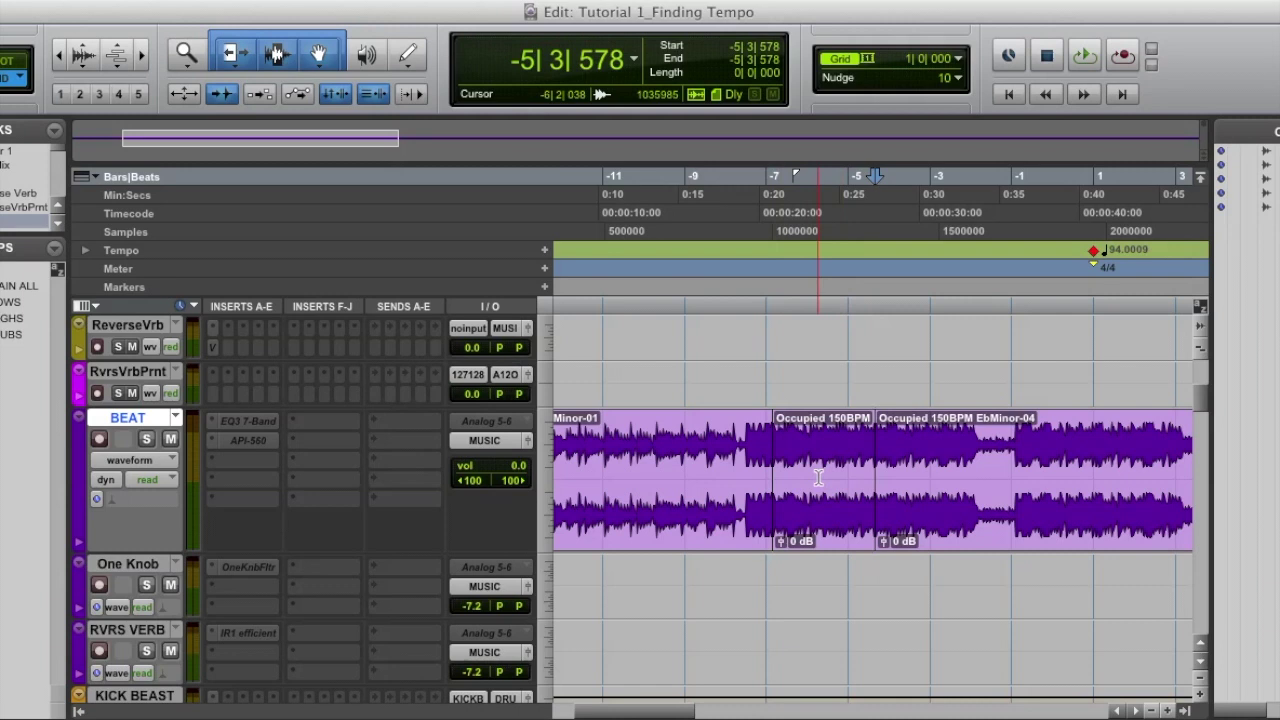
Mark the isolated region as bars 1|1|000 to 5|1|000 with Add Bar|Beat Markers.
click(818, 478)
double_click(818, 478)
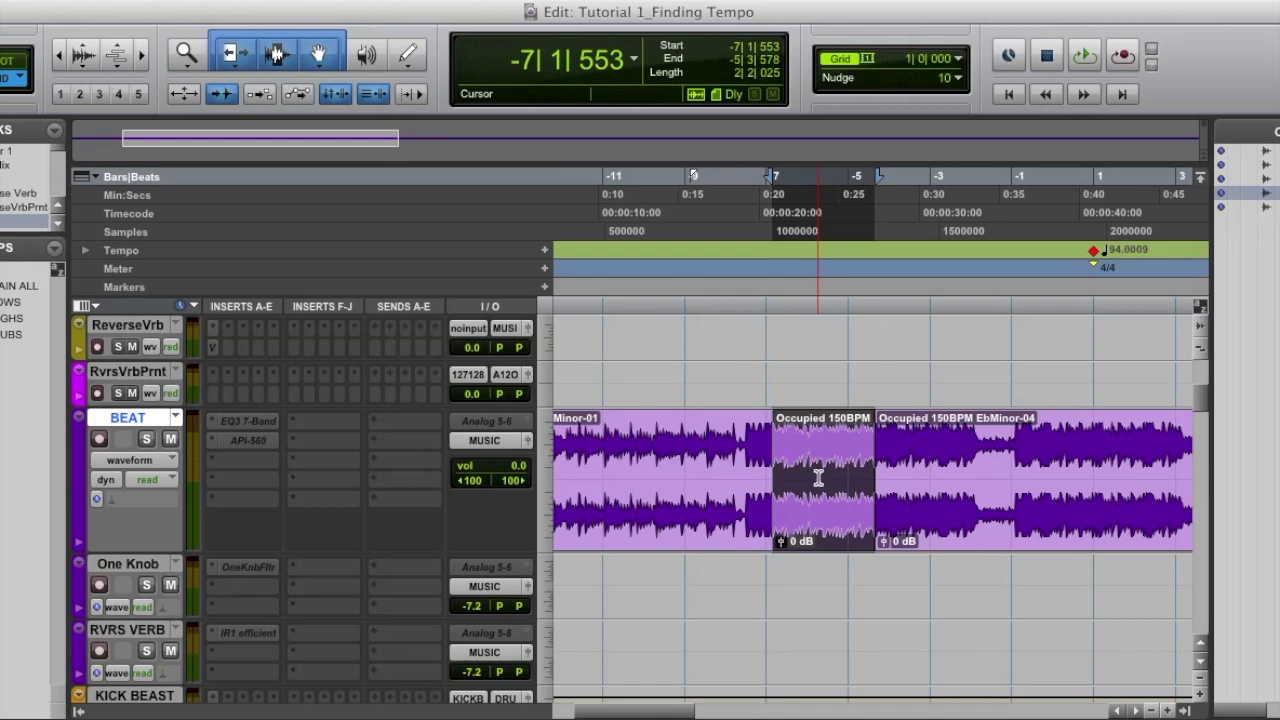
key(super+i)
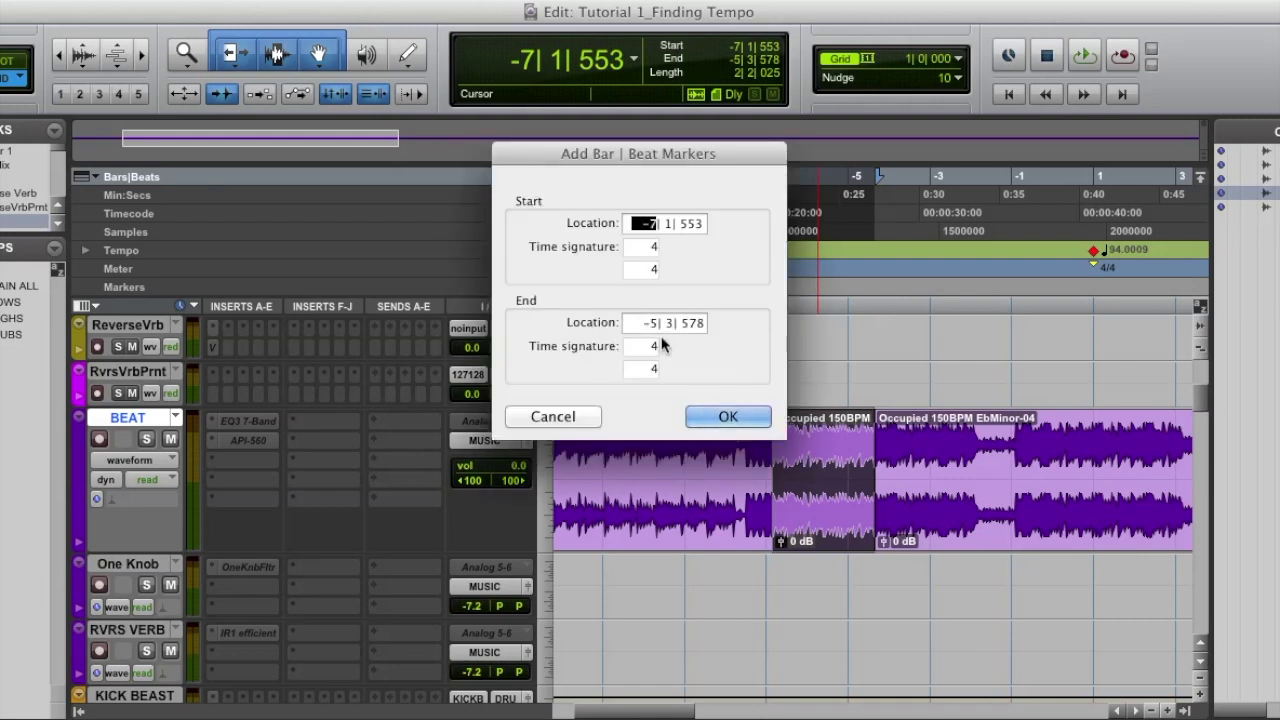
click(649, 226)
click(648, 326)
text(5)
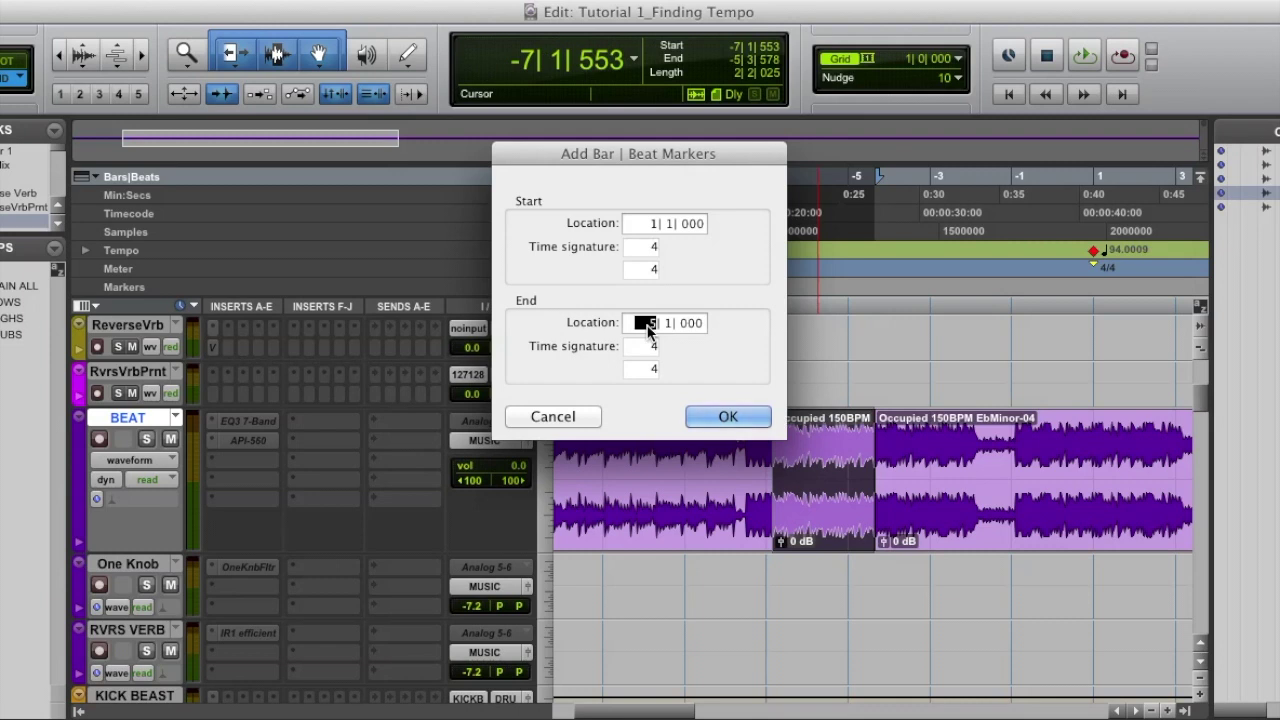
key(Return)
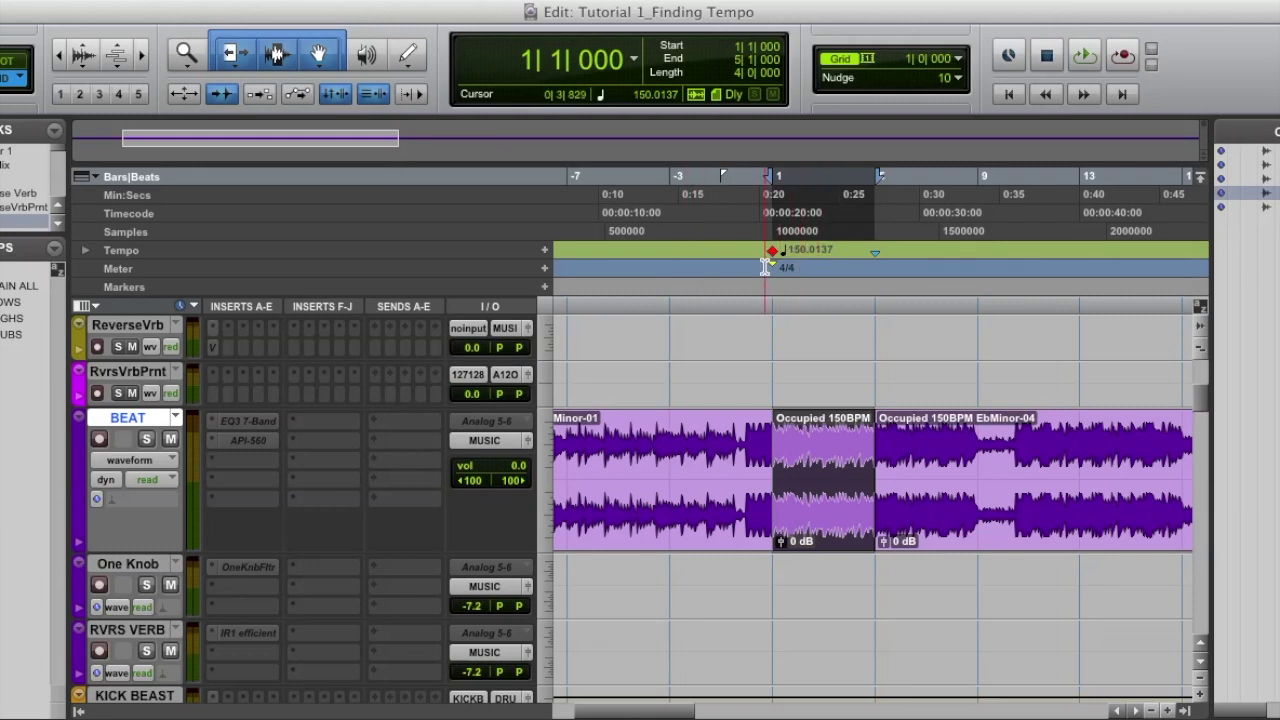
Disable the Conductor in the Transport and enter a manual tempo of 150 BPM.
key(super+1)
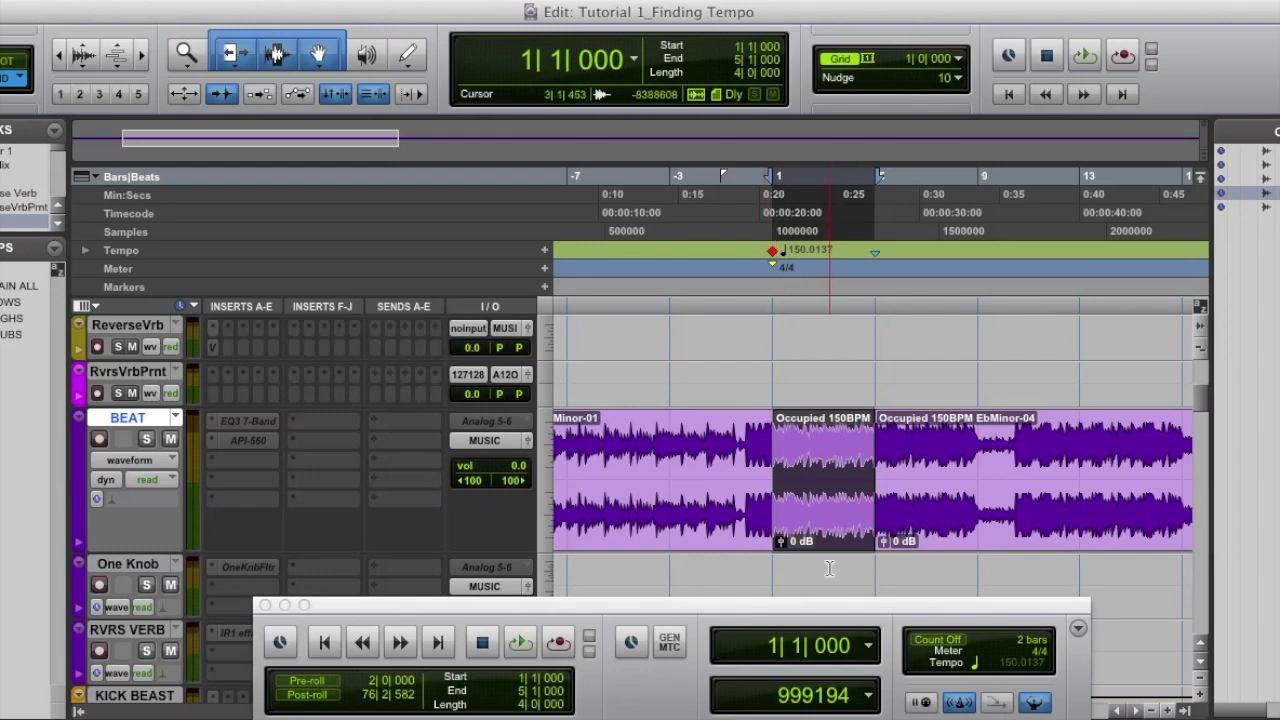
drag(828, 594, 826, 320)
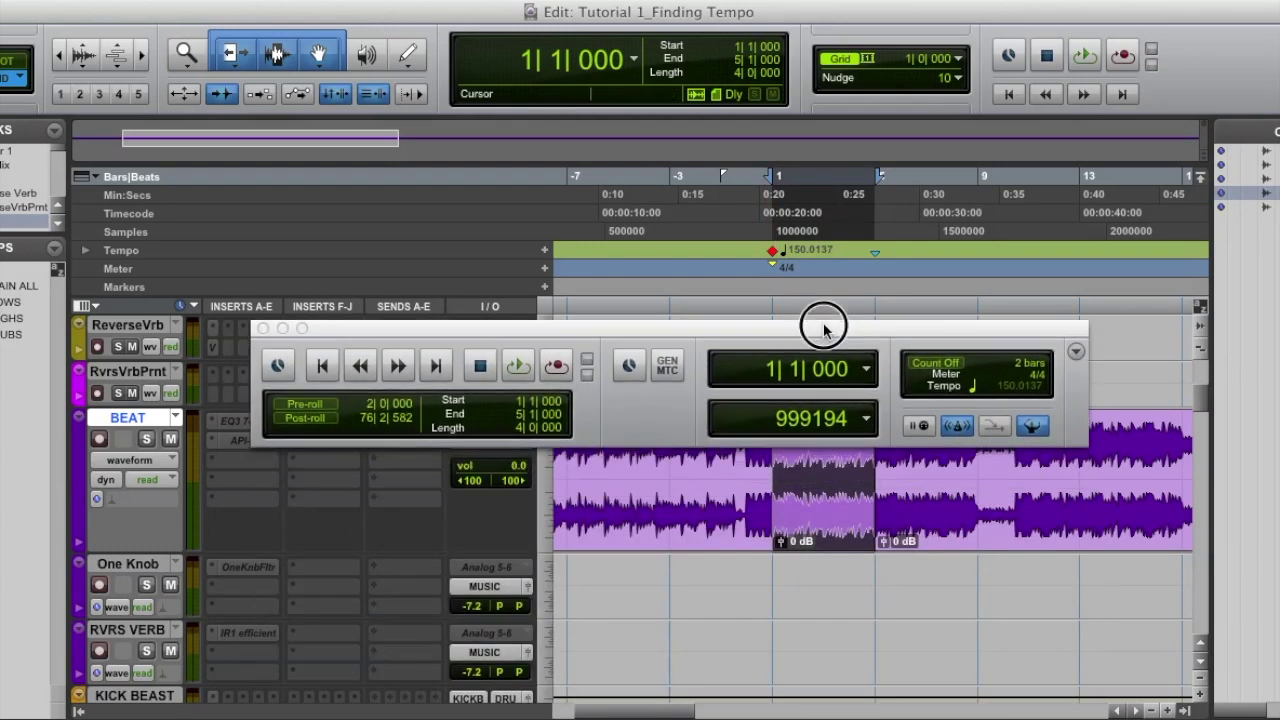
click(1036, 430)
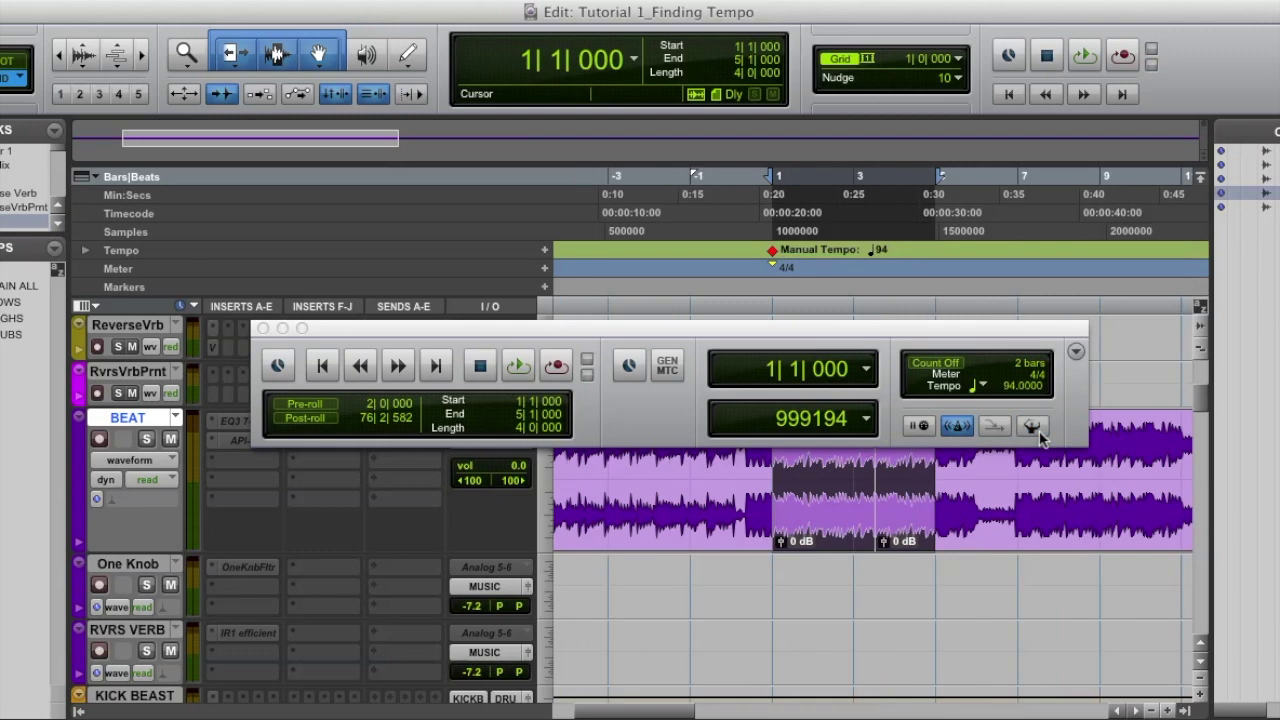
click(1007, 388)
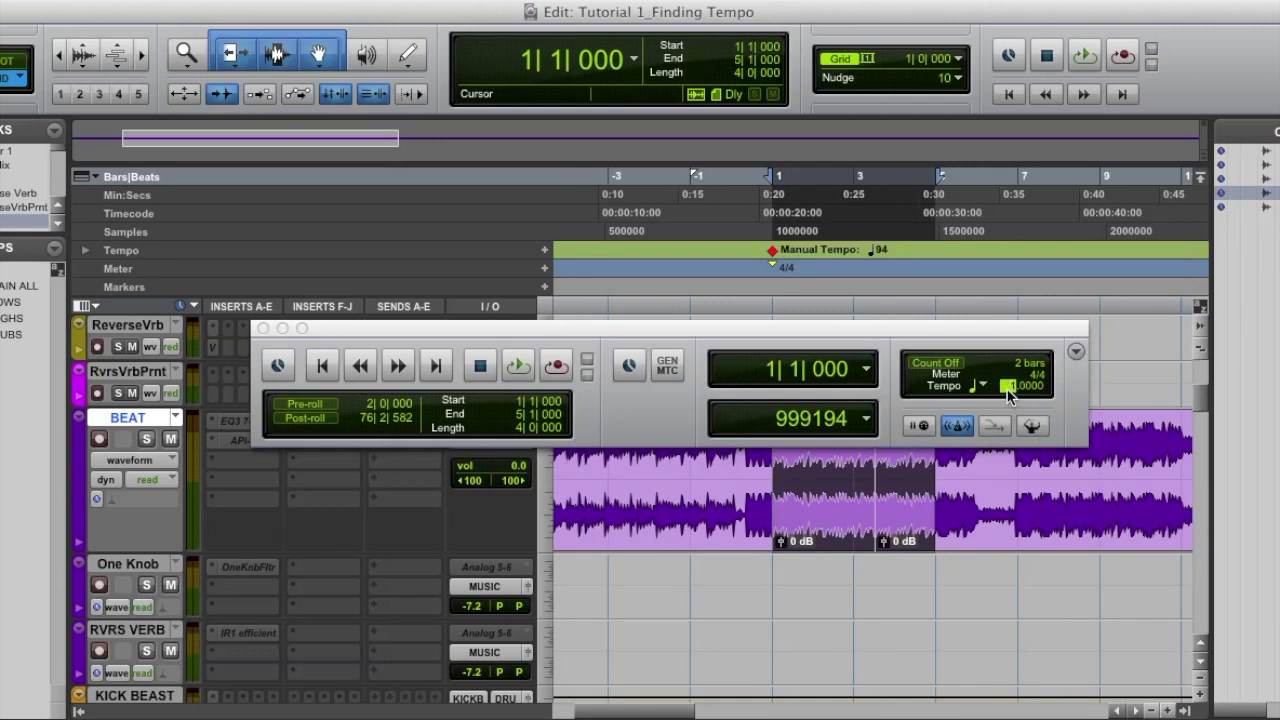
text(150)
key(Return)
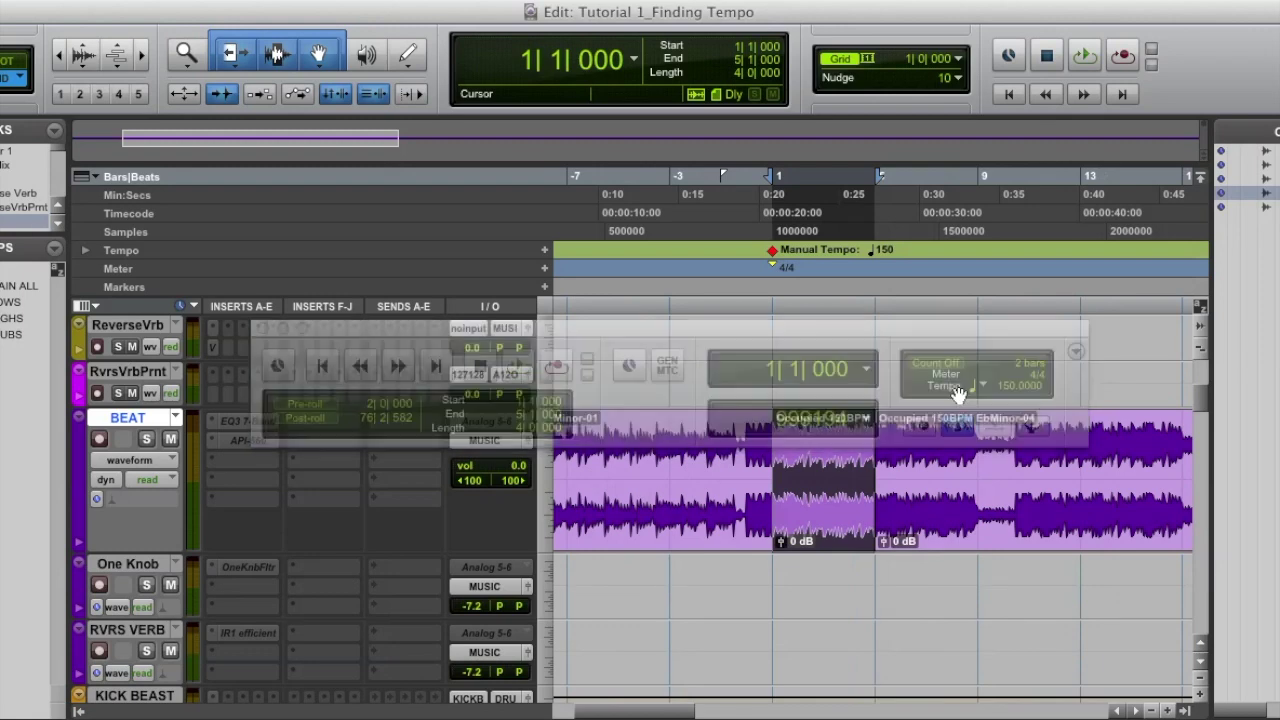
scroll(920, 480, right, 3)
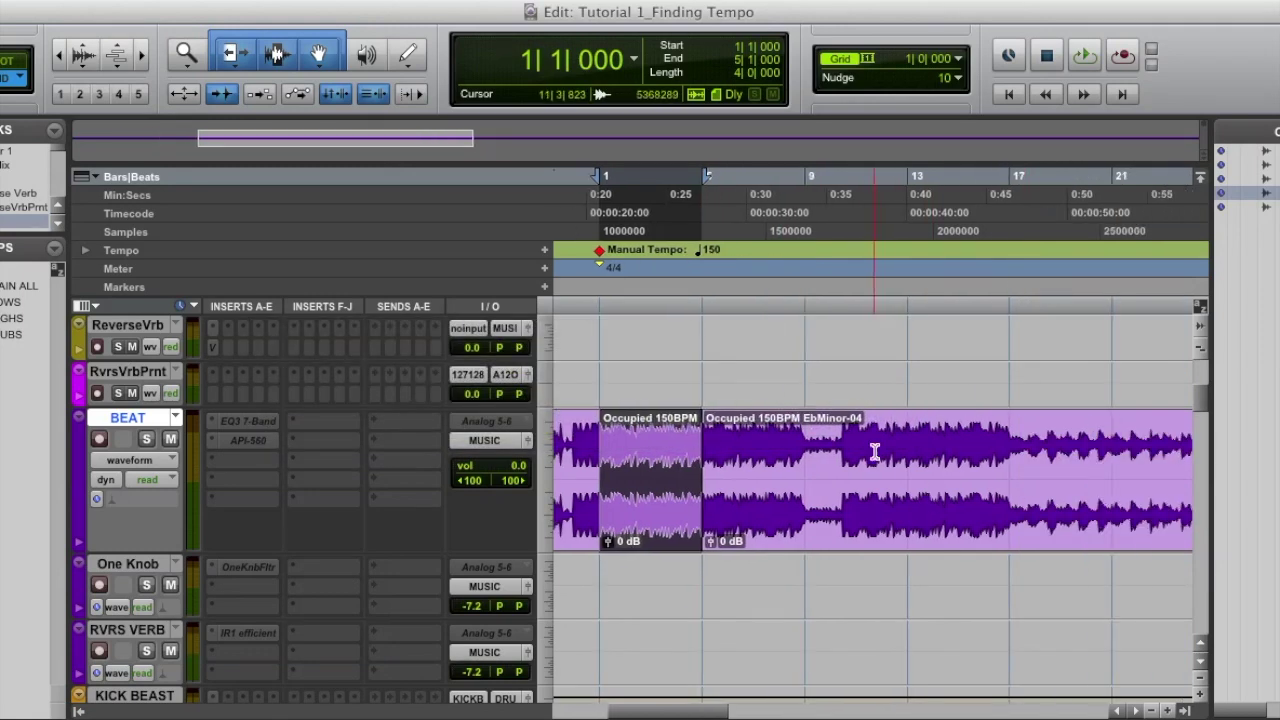
click(912, 445)
key(ctrl+bracketright)
key(ctrl+bracketright)
key(ctrl+bracketright)
key(ctrl+bracketright)
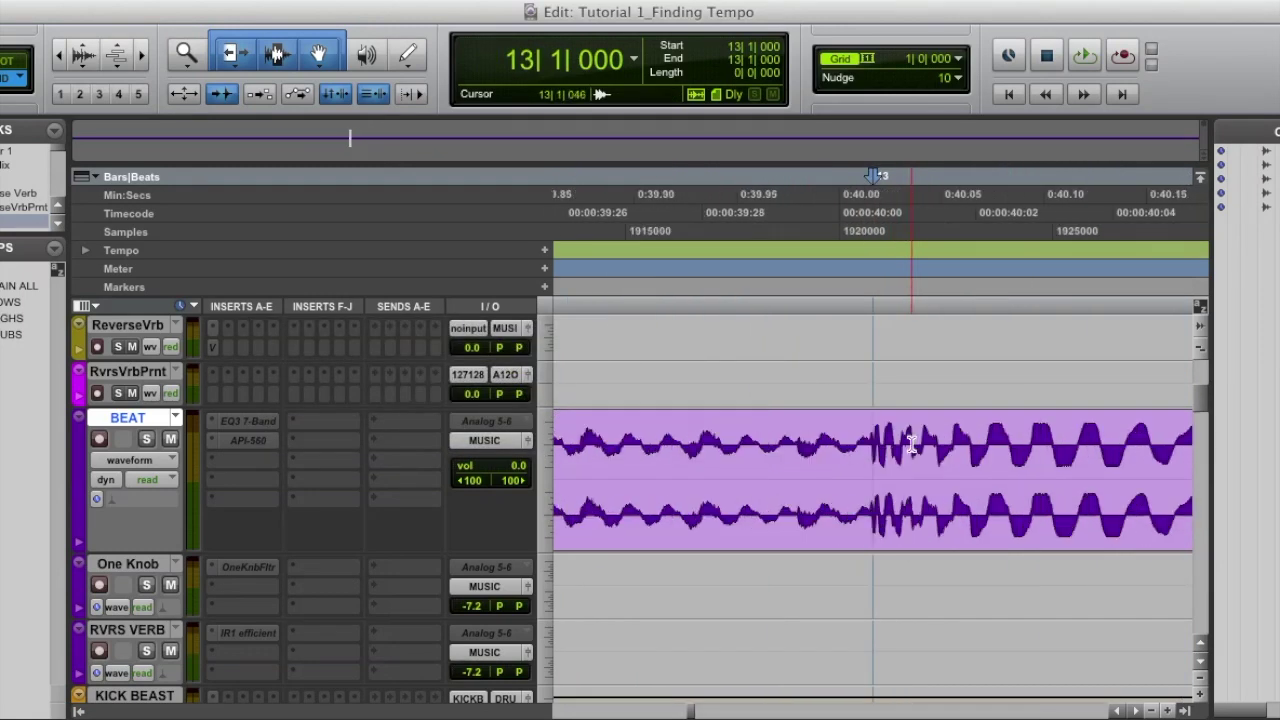
key(ctrl+bracketleft)
key(ctrl+bracketleft)
key(ctrl+bracketleft)
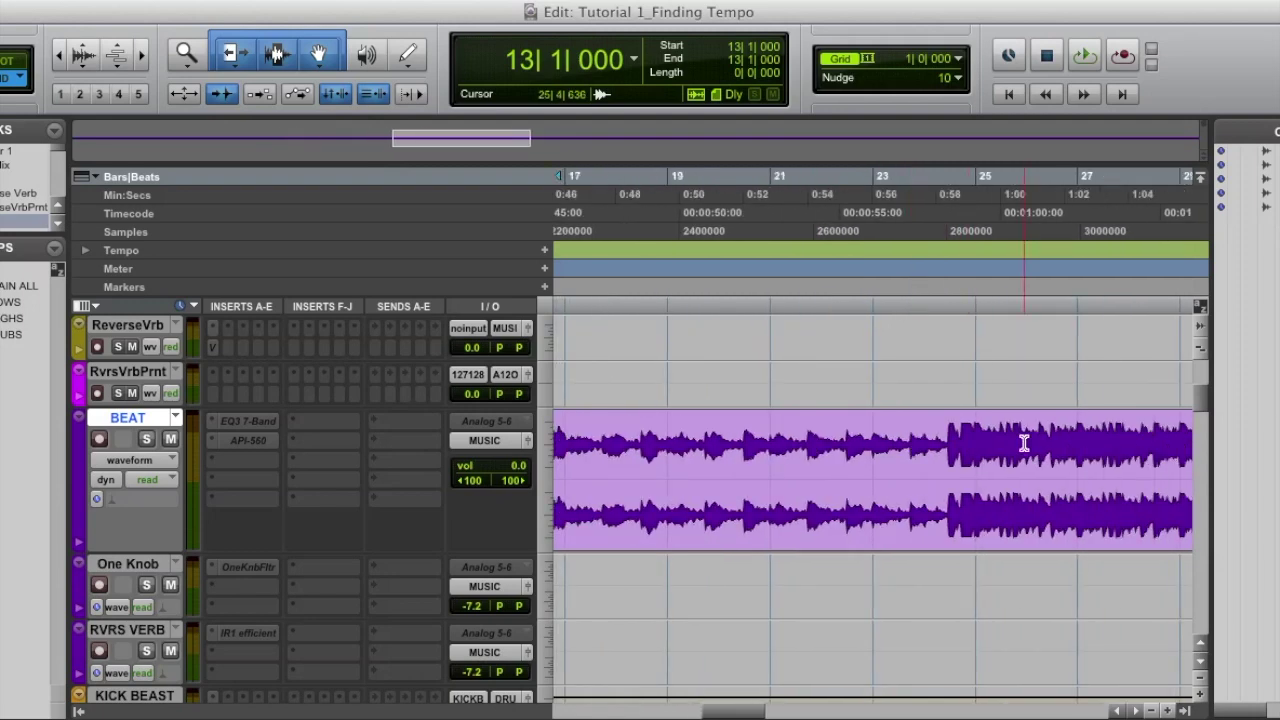
click(1073, 432)
key(ctrl+bracketright)
key(ctrl+bracketright)
key(ctrl+bracketright)
key(ctrl+bracketleft)
key(ctrl+bracketleft)
key(ctrl+bracketleft)
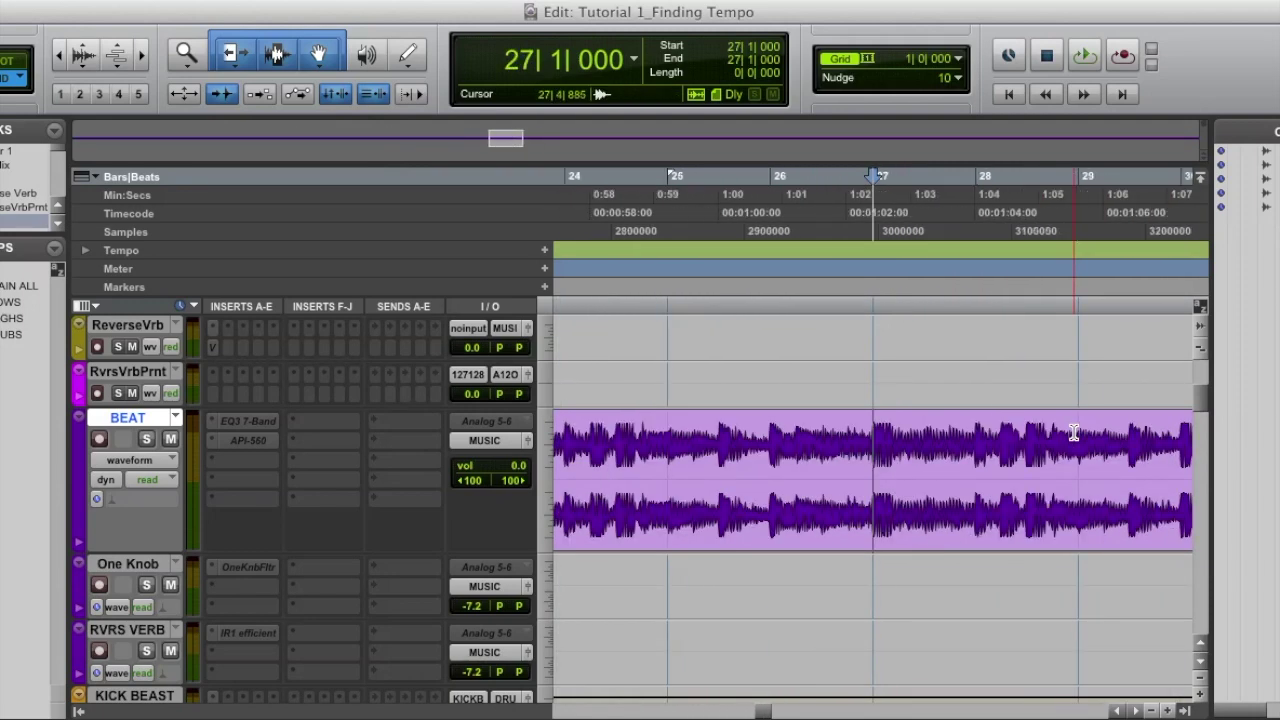
click(1073, 432)
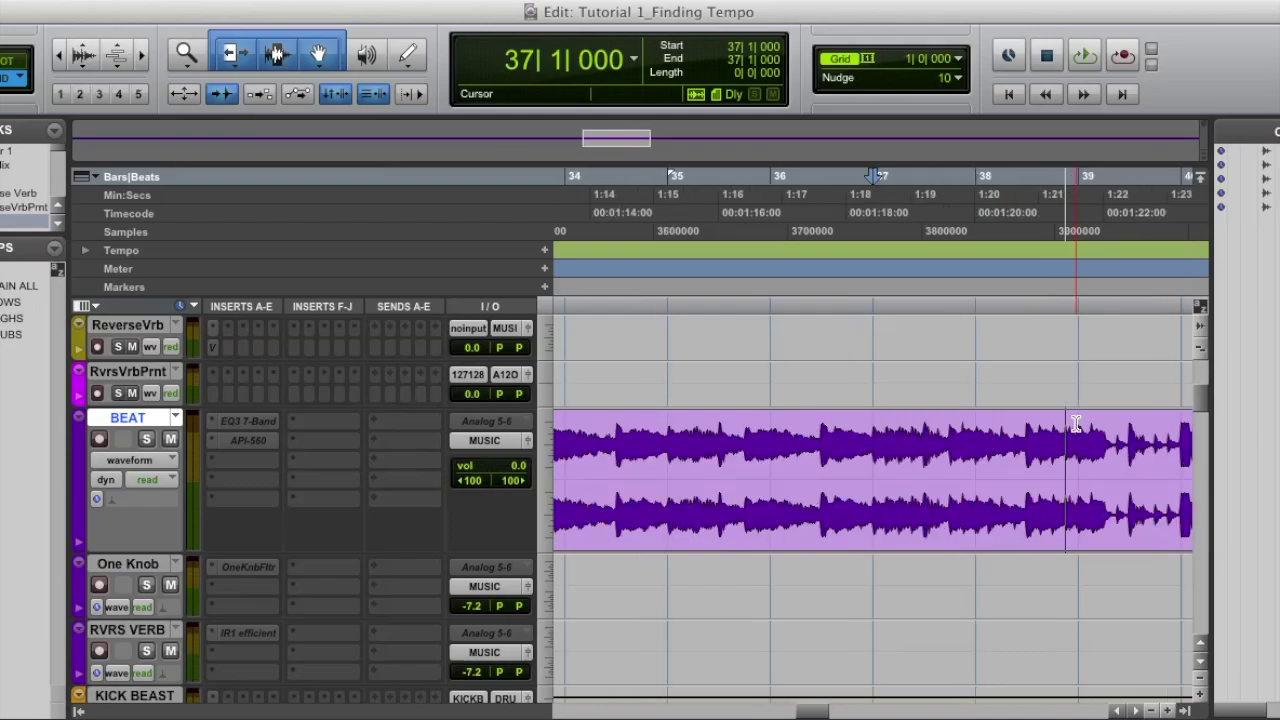